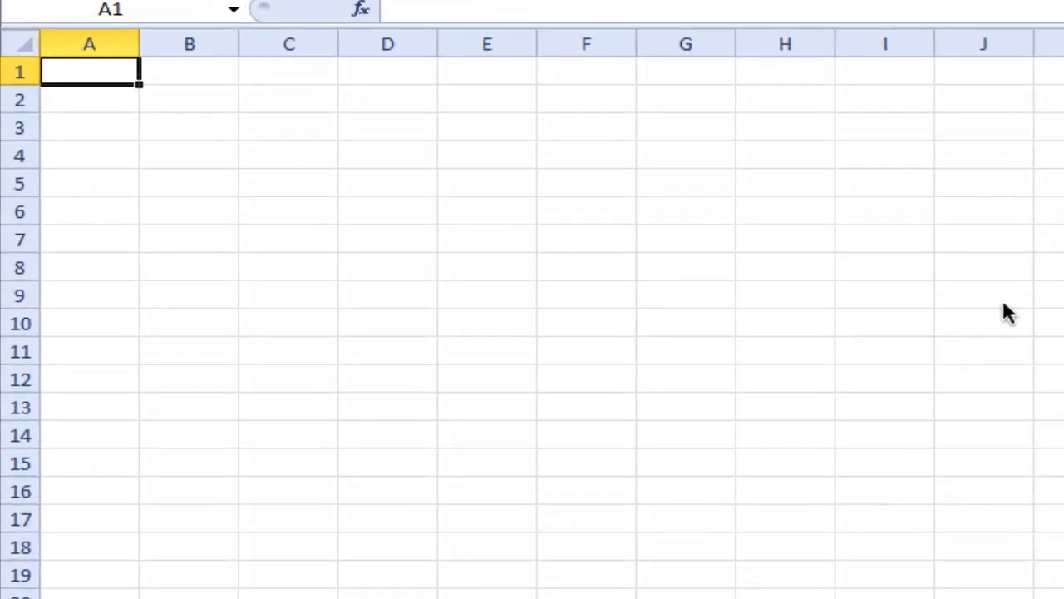
- Enter the headings "Type of ball" in A1 and "Bounce height (cm)" in B1, and fit both column widths to the text
type("Type ")
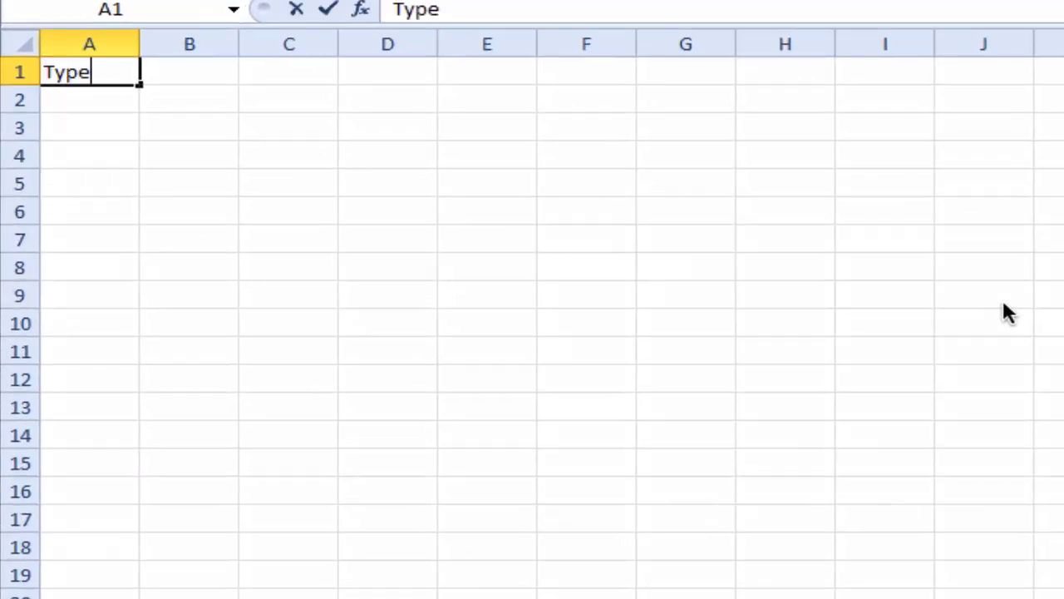
type("of ball")
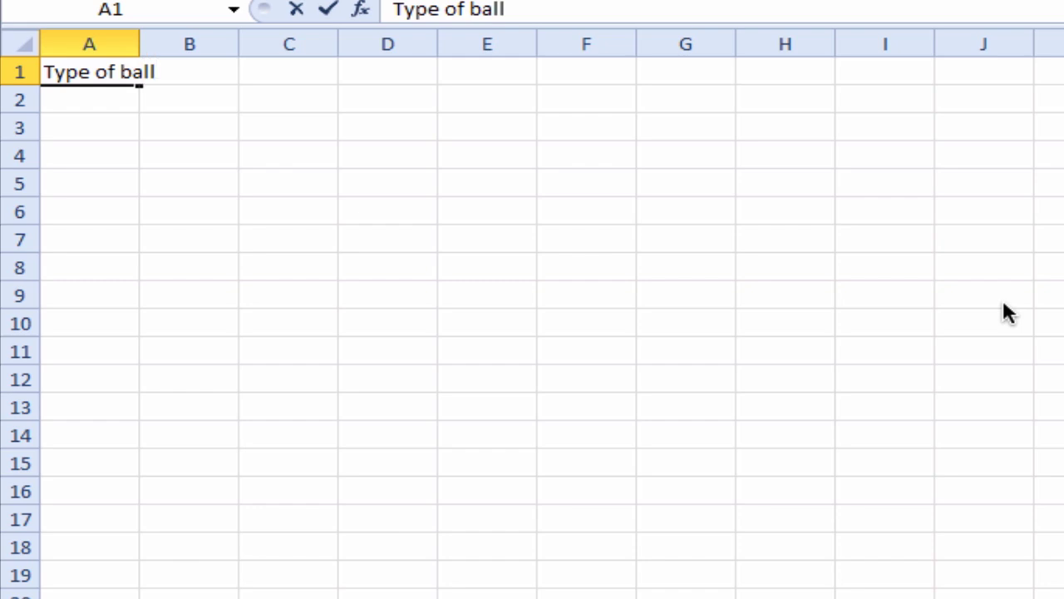
key("Tab")
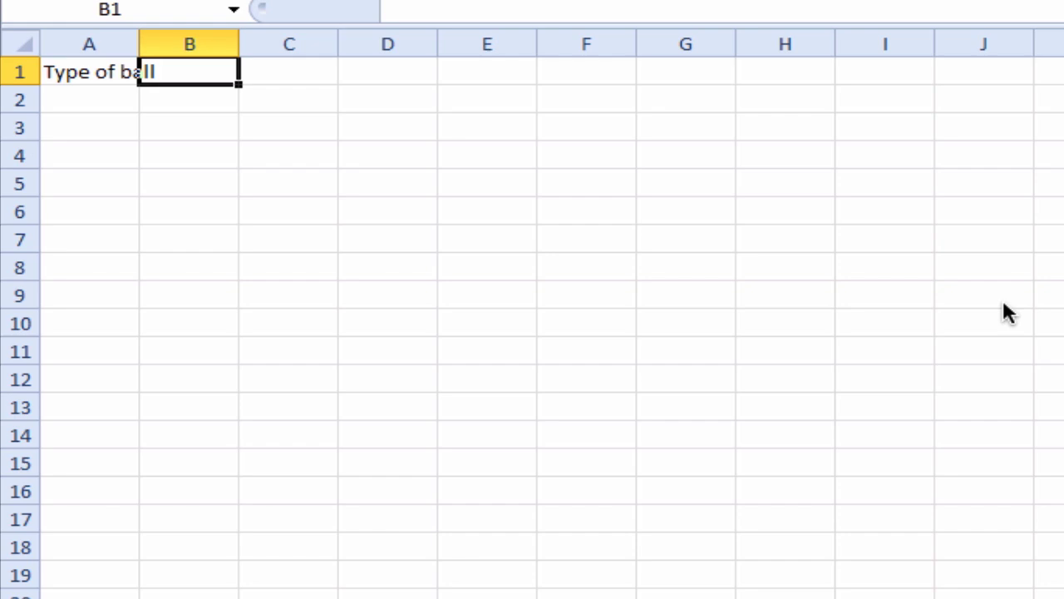
type("Bounce")
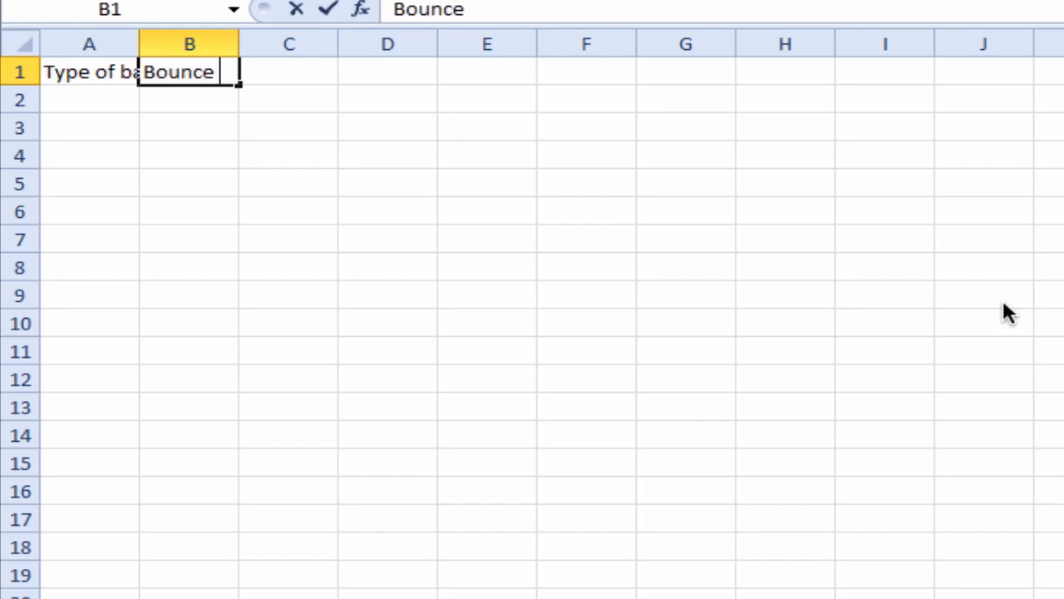
type(" height")
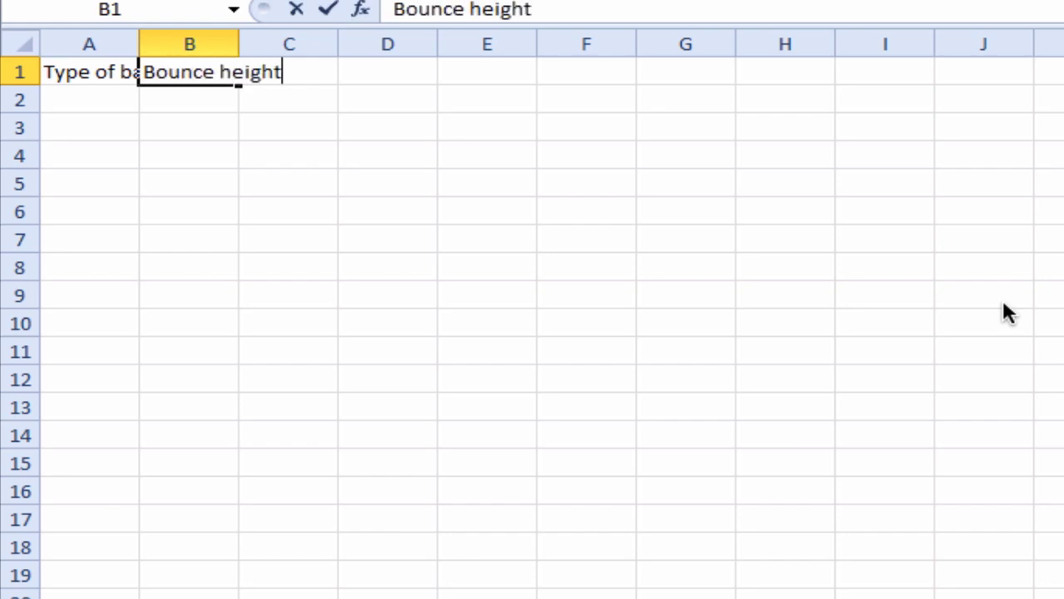
type(" (cm)")
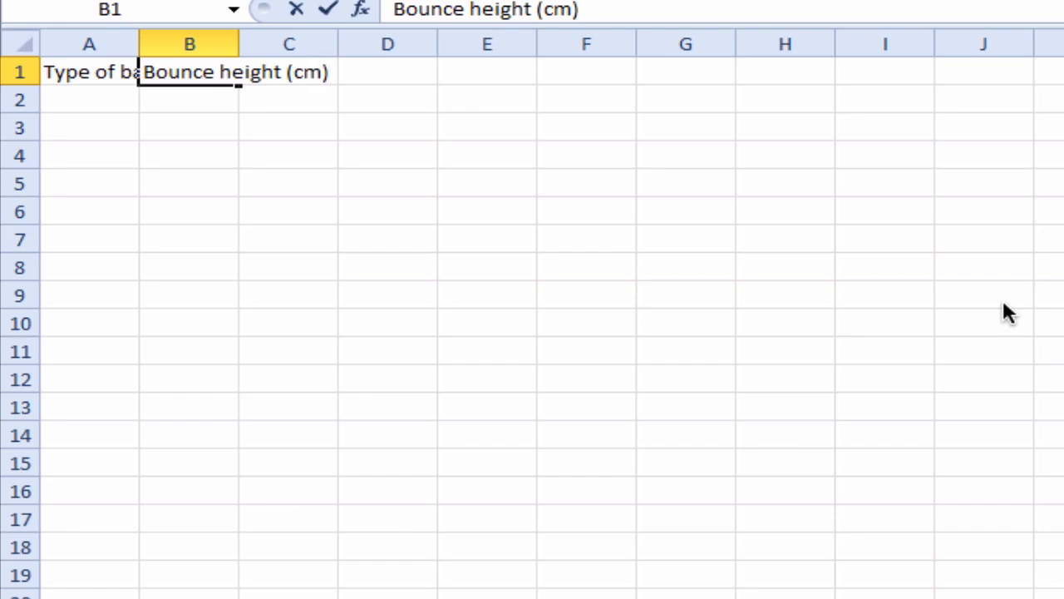
left_click(383, 152)
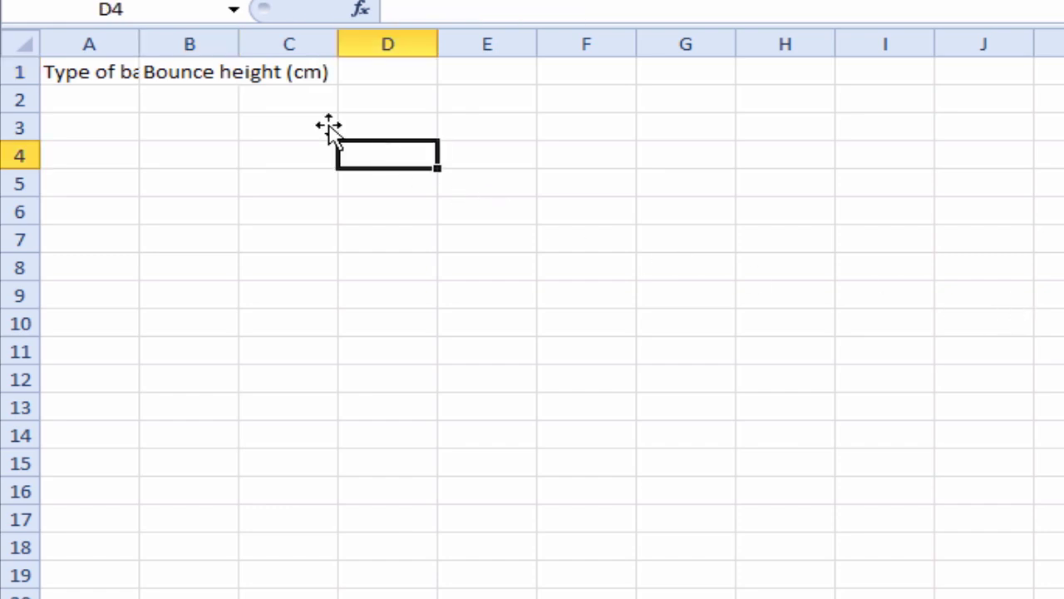
double_click(138, 40)
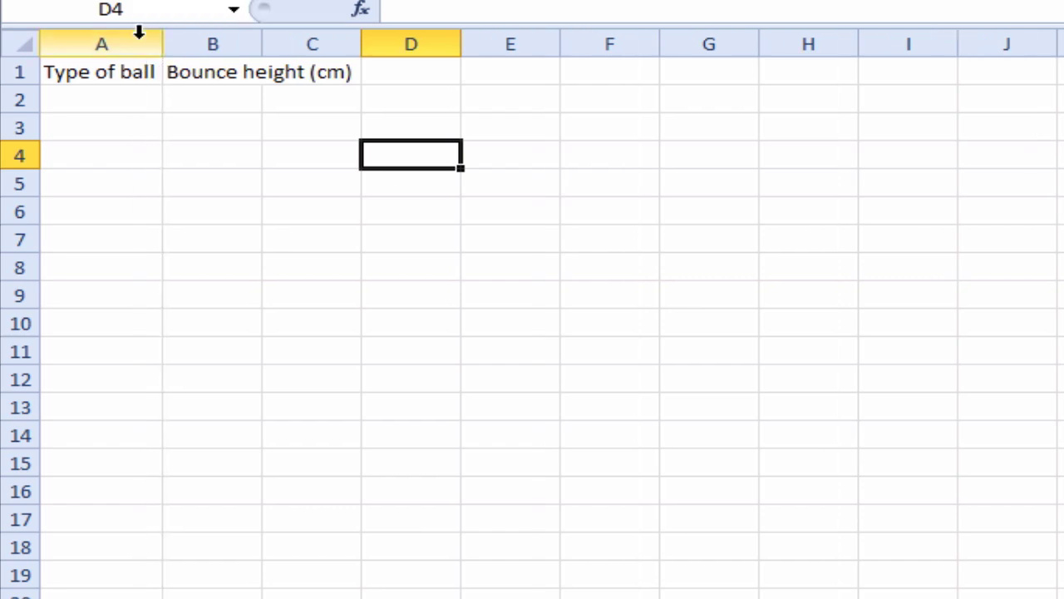
double_click(260, 42)
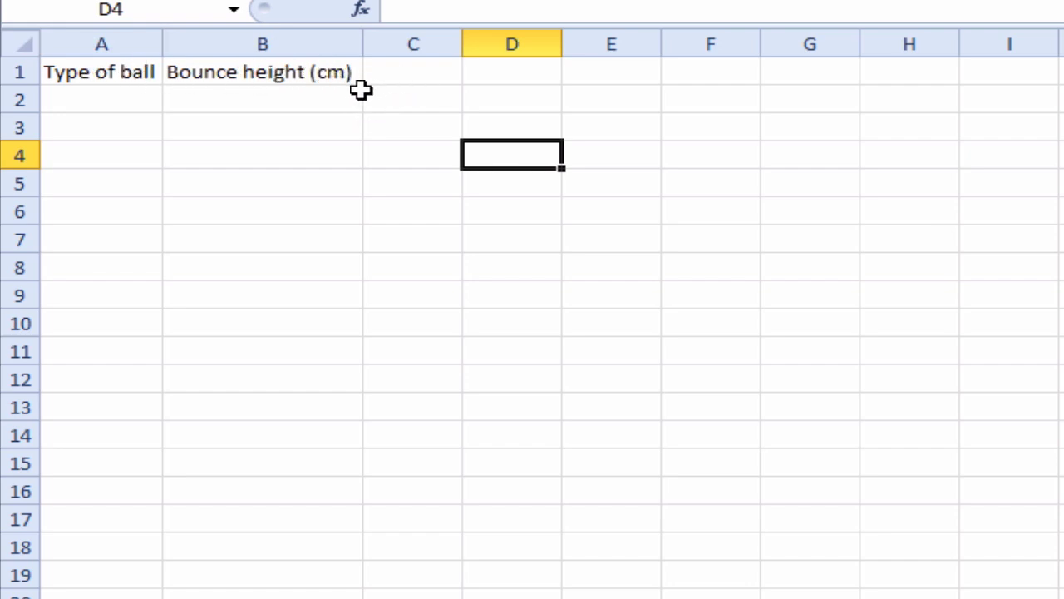
- Enter the subheadings "Test 1" in B2 and "Test 2" in C2
left_click(316, 101)
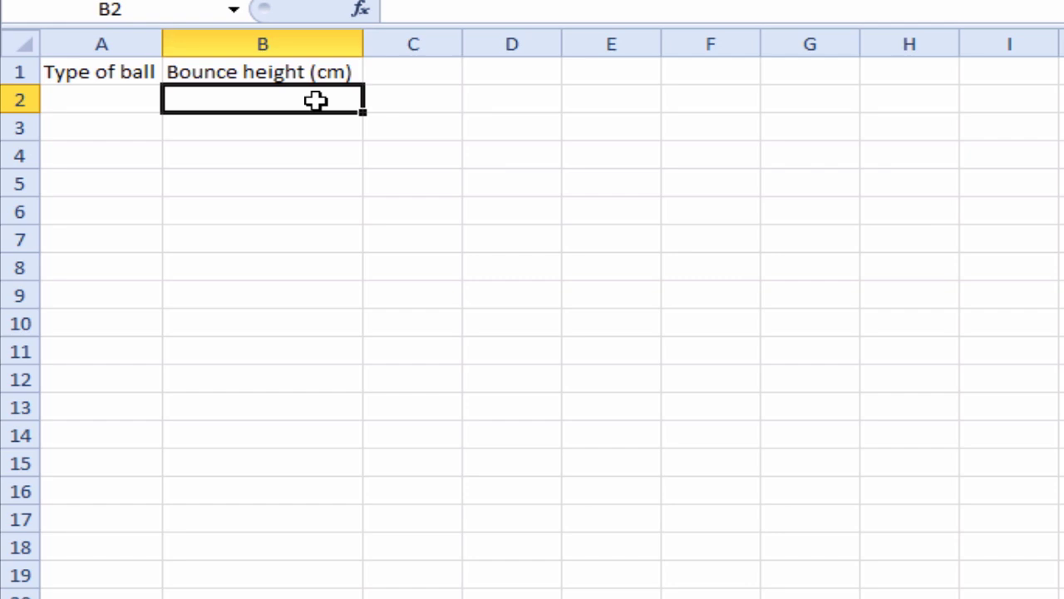
type("Test 1")
key("Tab")
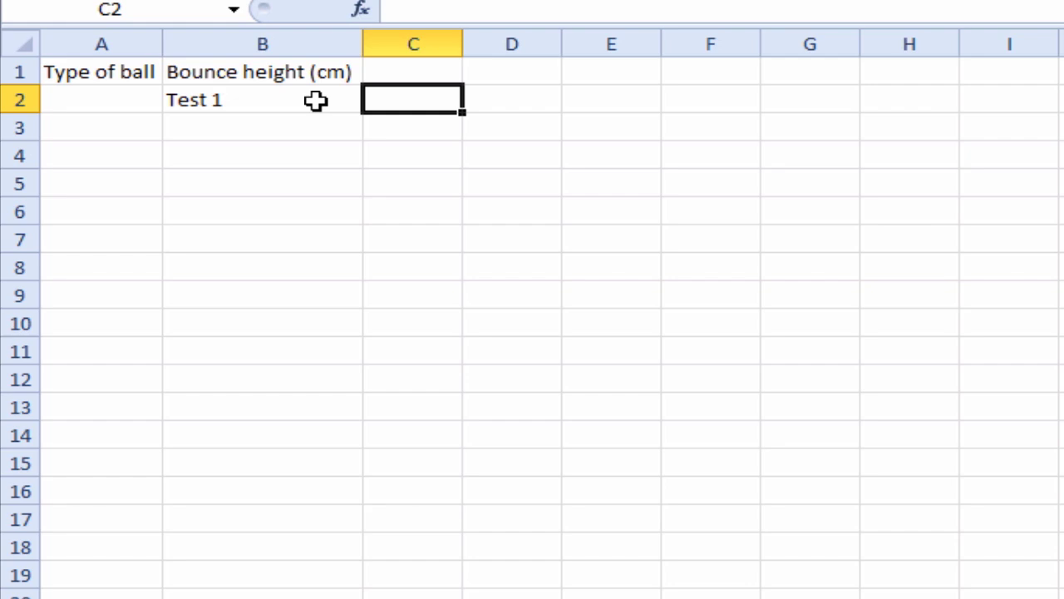
type("Test 2")
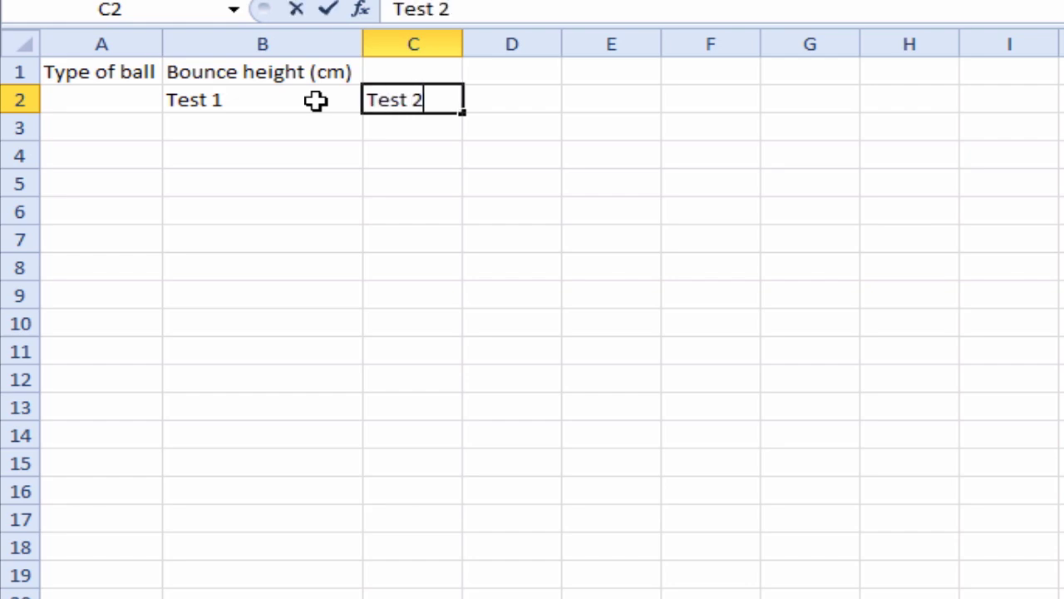
left_click(359, 172)
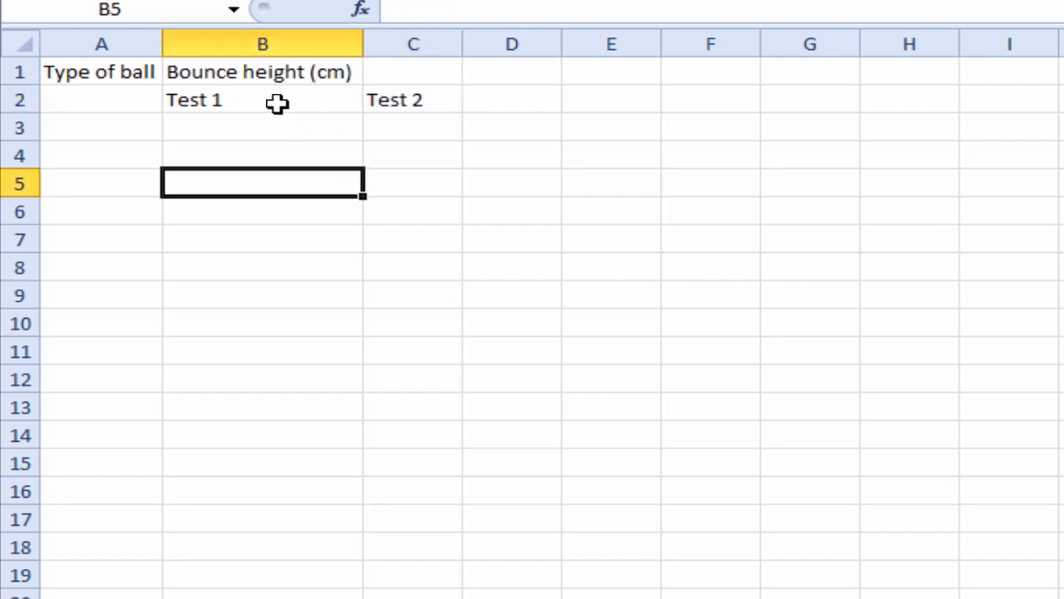
- Extend the Test 1 and Test 2 series across row 2 through Test 5 in F2
left_click(277, 102)
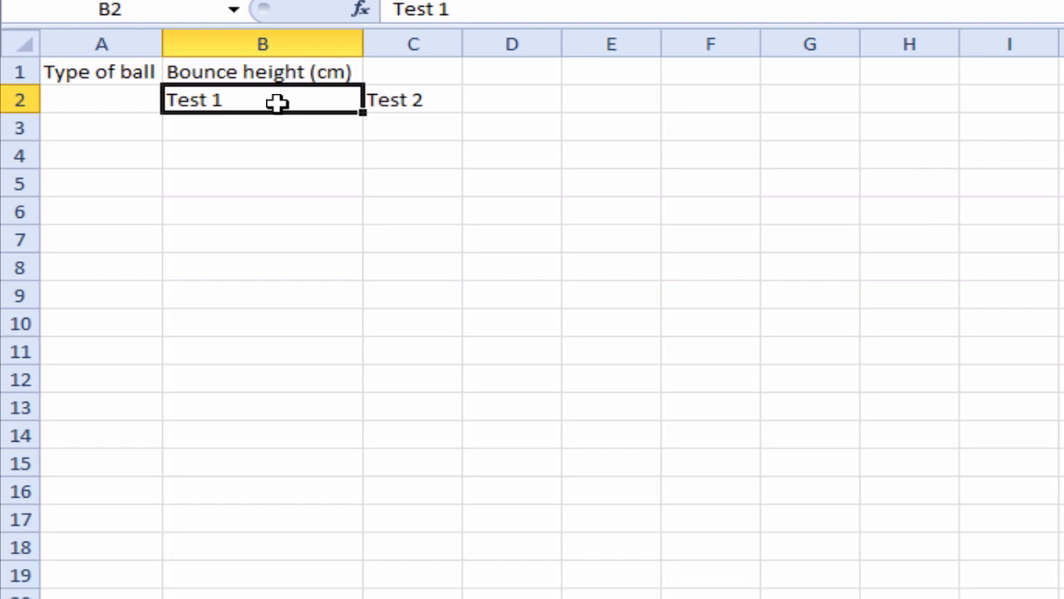
left_click_drag(277, 102, 408, 104)
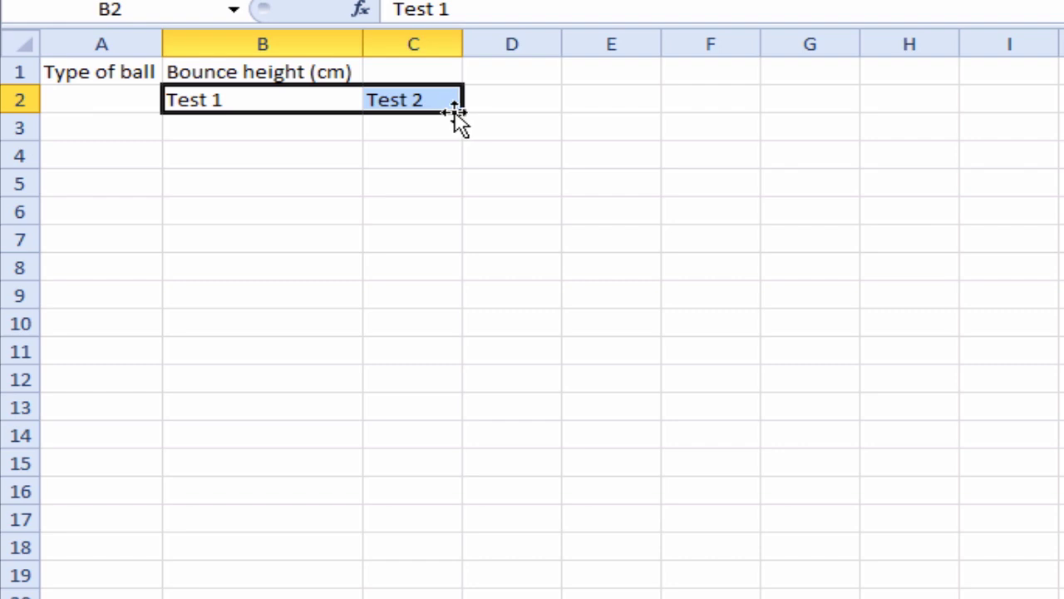
left_click_drag(463, 114, 732, 105)
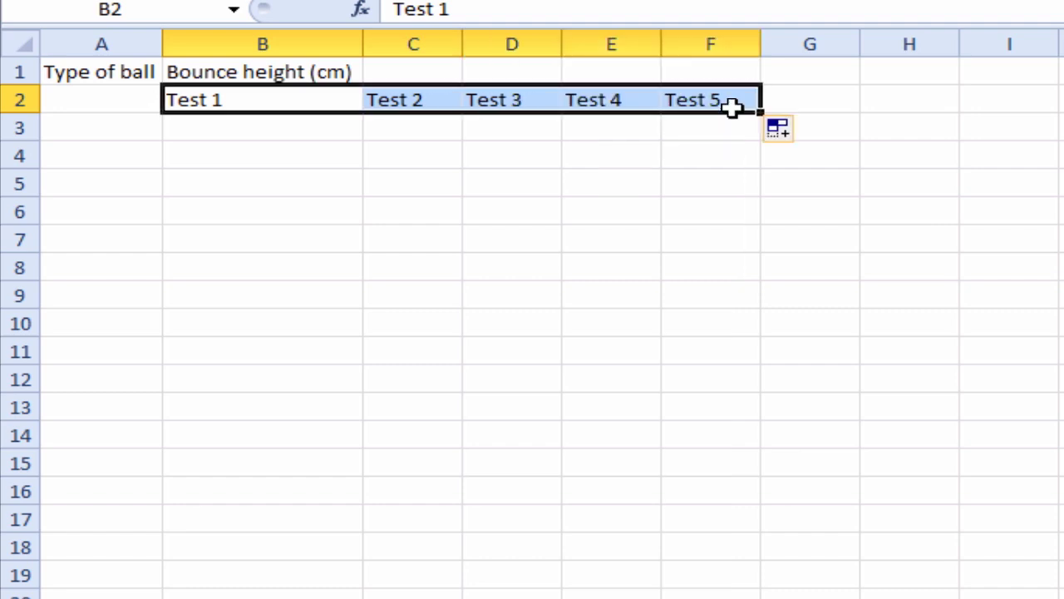
- Enter the subheading "Mean" in G2, after the last test column
left_click(796, 106)
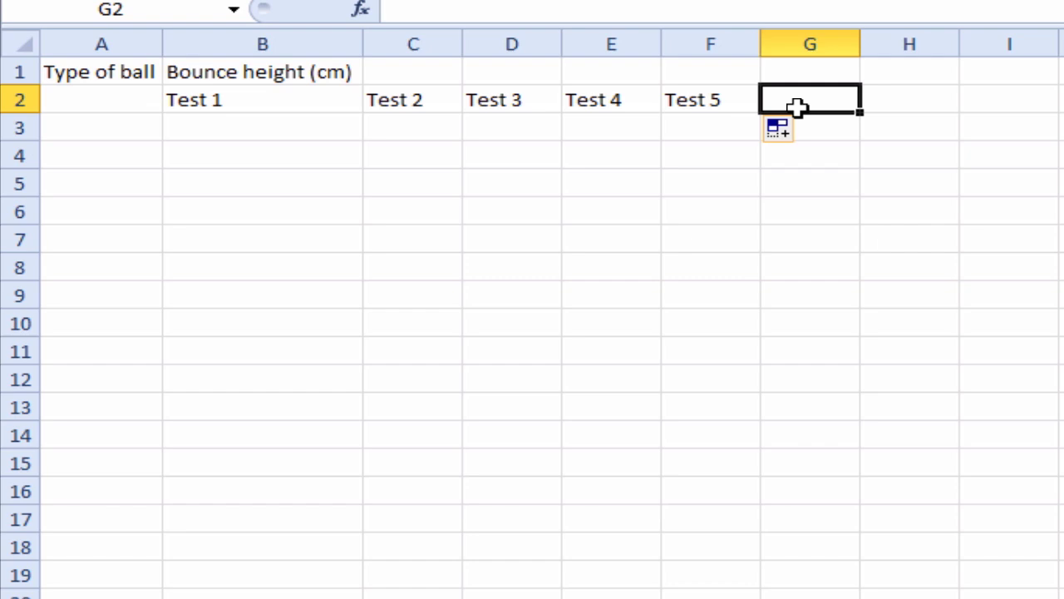
type("Mean")
left_click(815, 181)
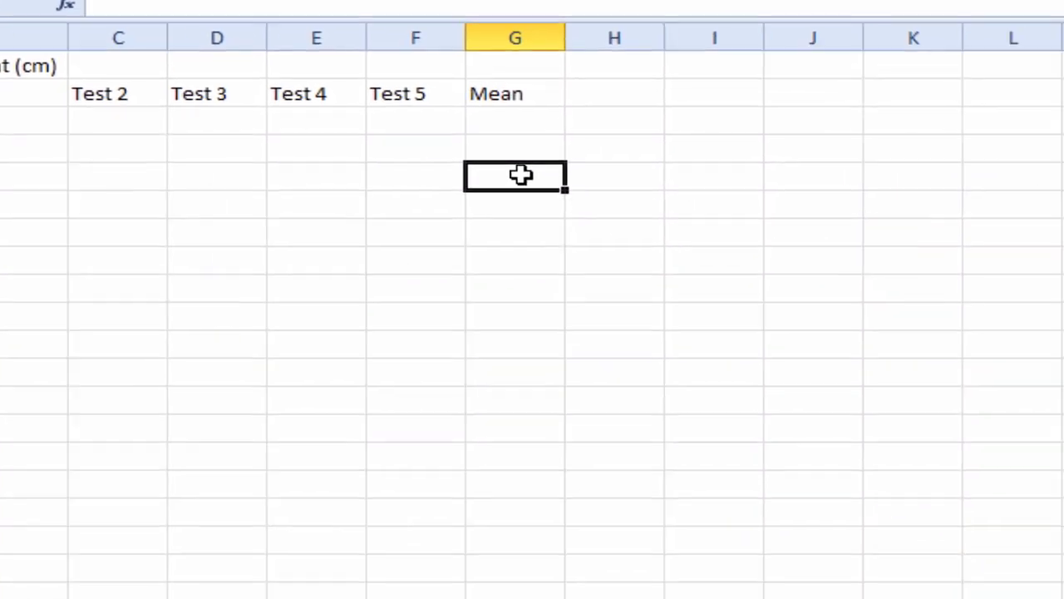
- Enter the heading "Percentage efficiency" in cell H1
left_click(612, 66)
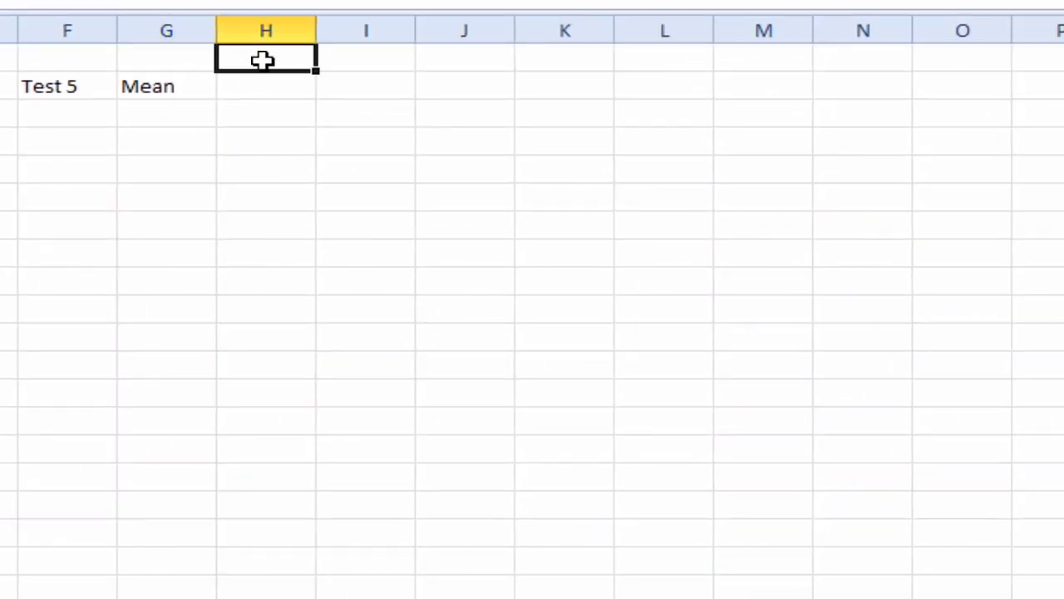
type("Percen")
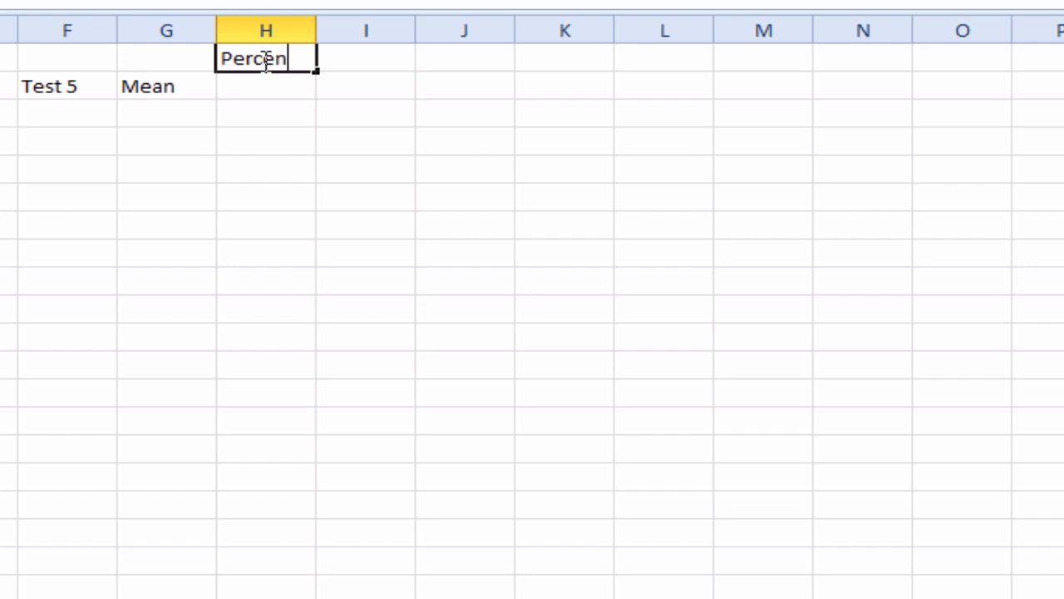
type("tage effi")
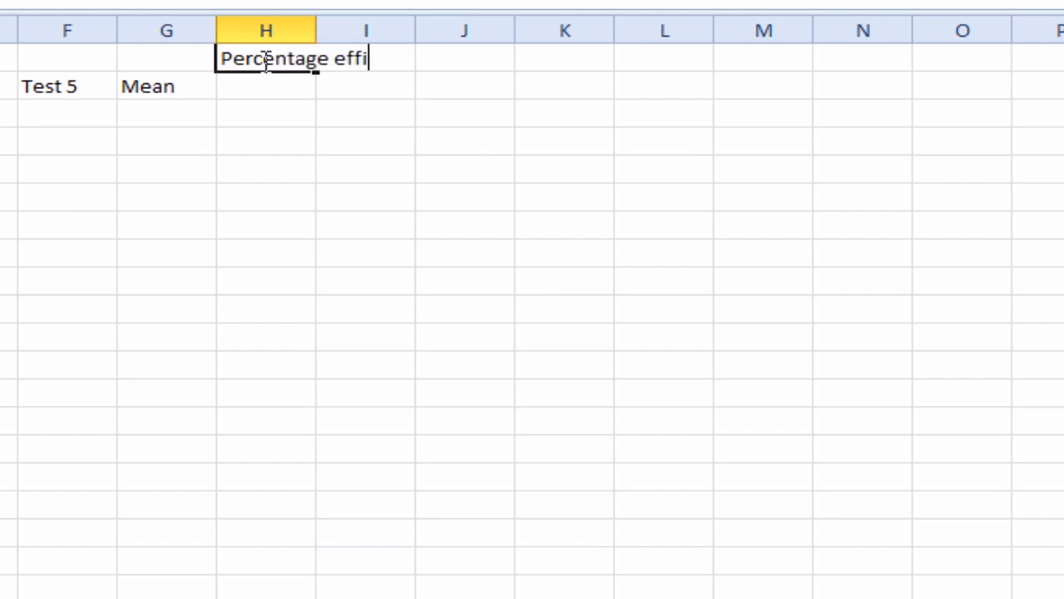
type("ciency")
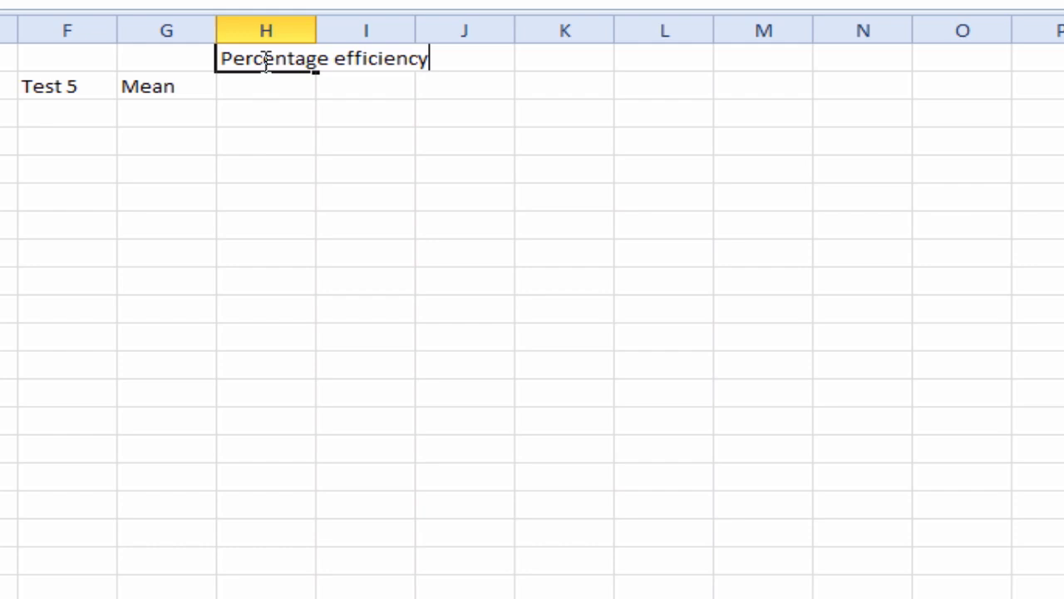
key("Return")
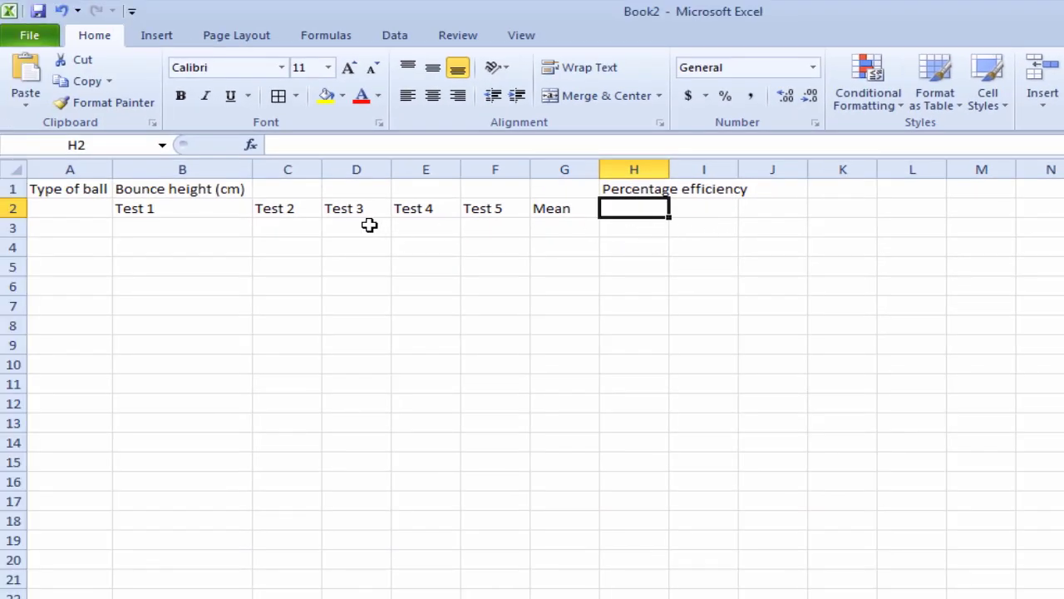
- Copy the Test 1 to Mean subheadings from B2:G2 and paste them under Percentage efficiency, starting at H2
left_click(167, 212)
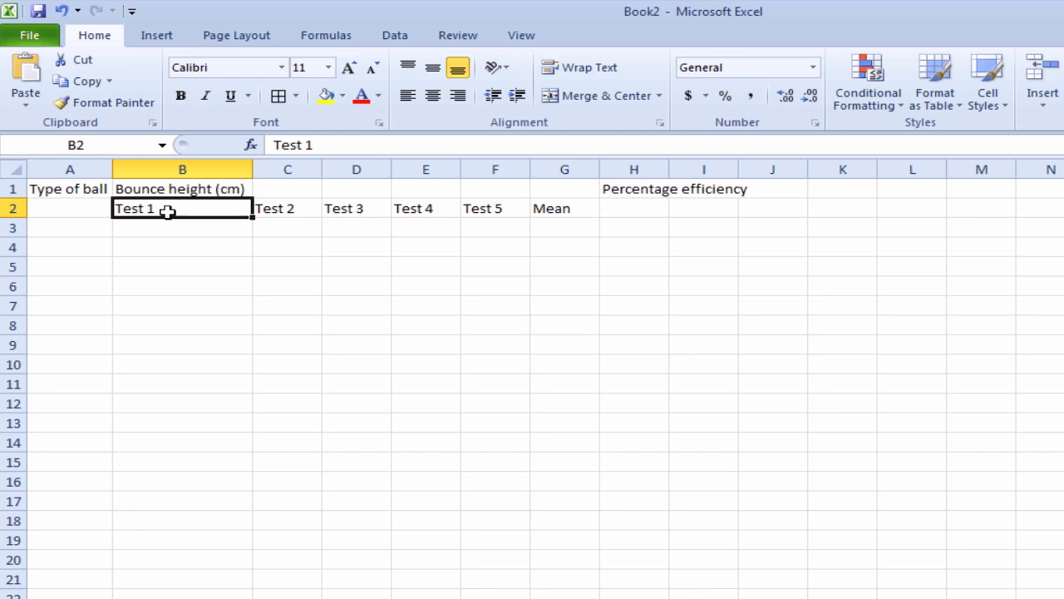
left_click_drag(167, 212, 565, 210)
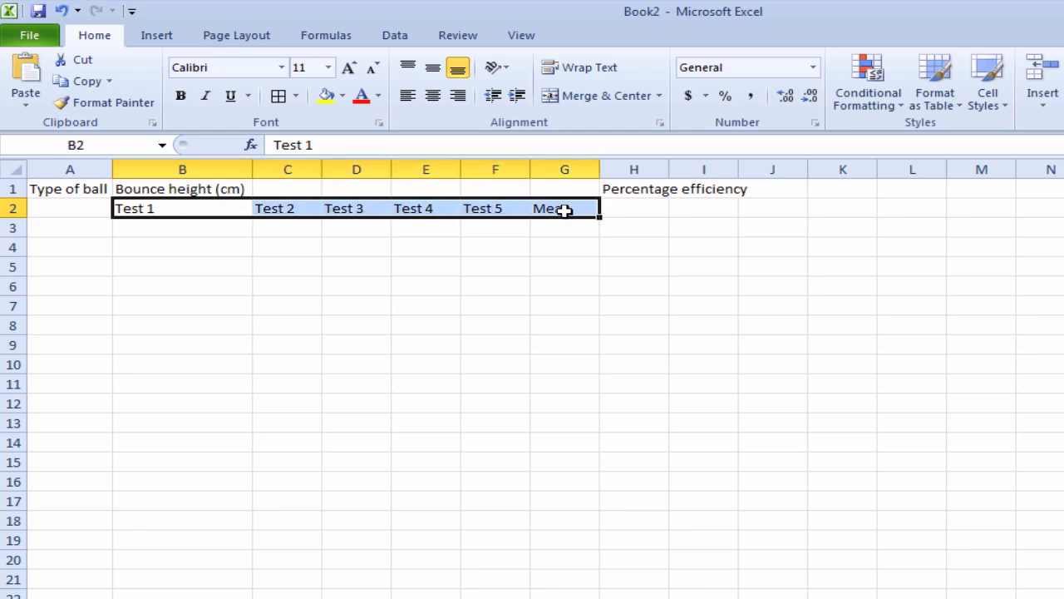
left_click(90, 82)
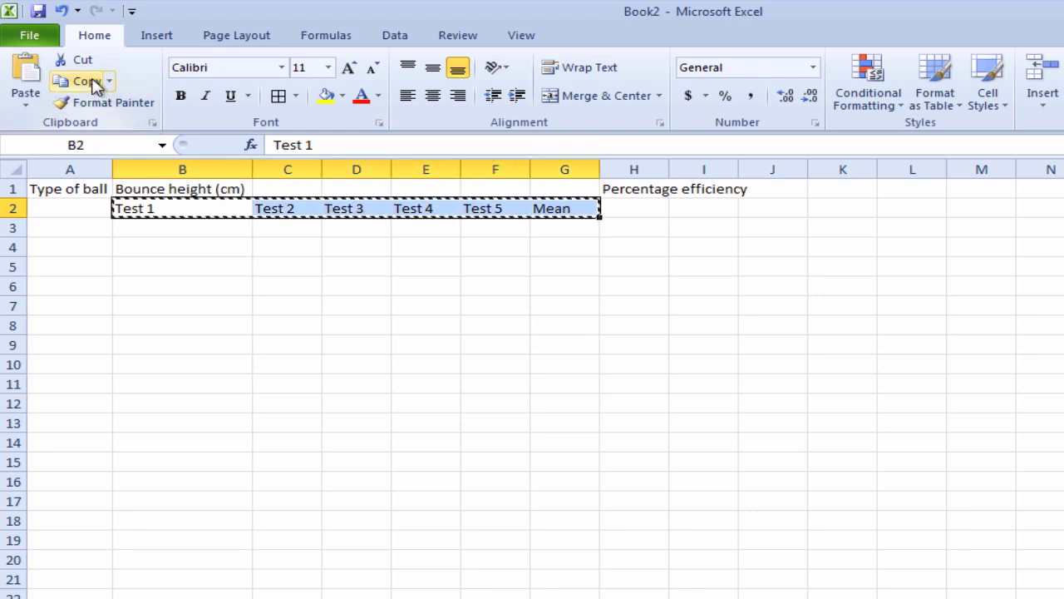
left_click(631, 207)
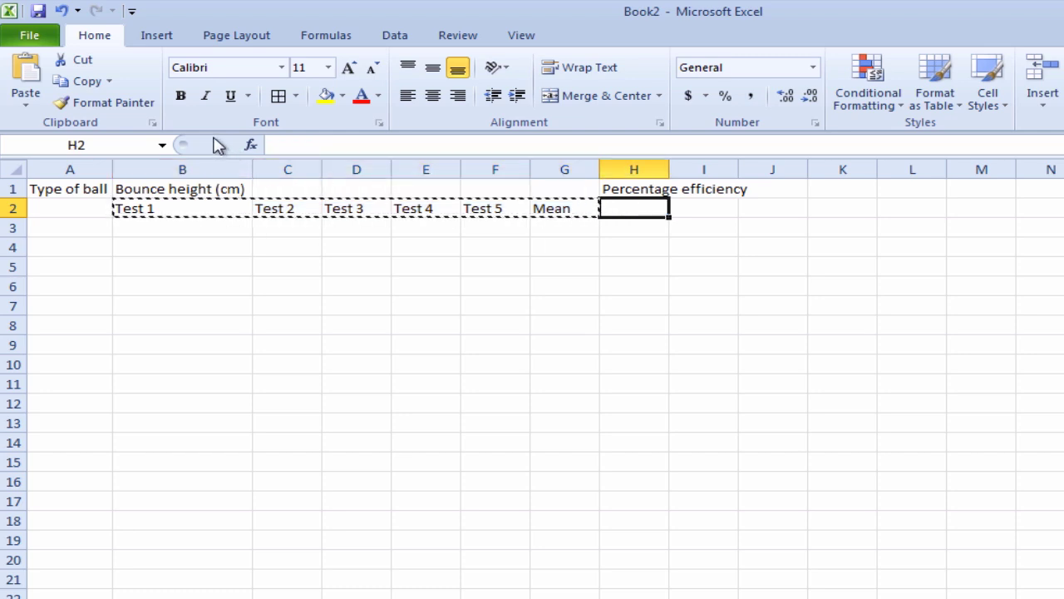
left_click(25, 75)
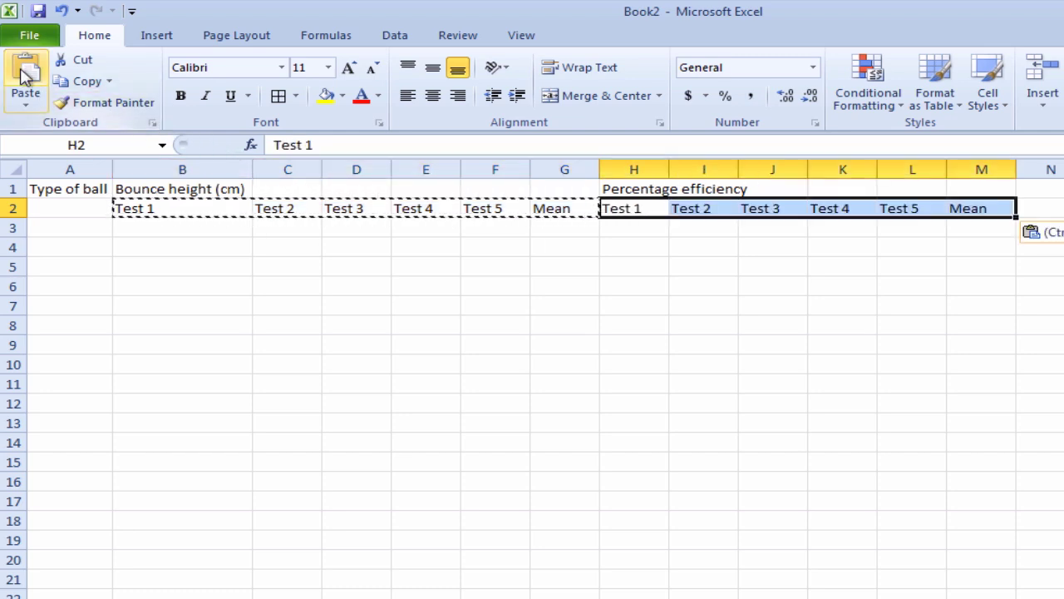
left_click(674, 329)
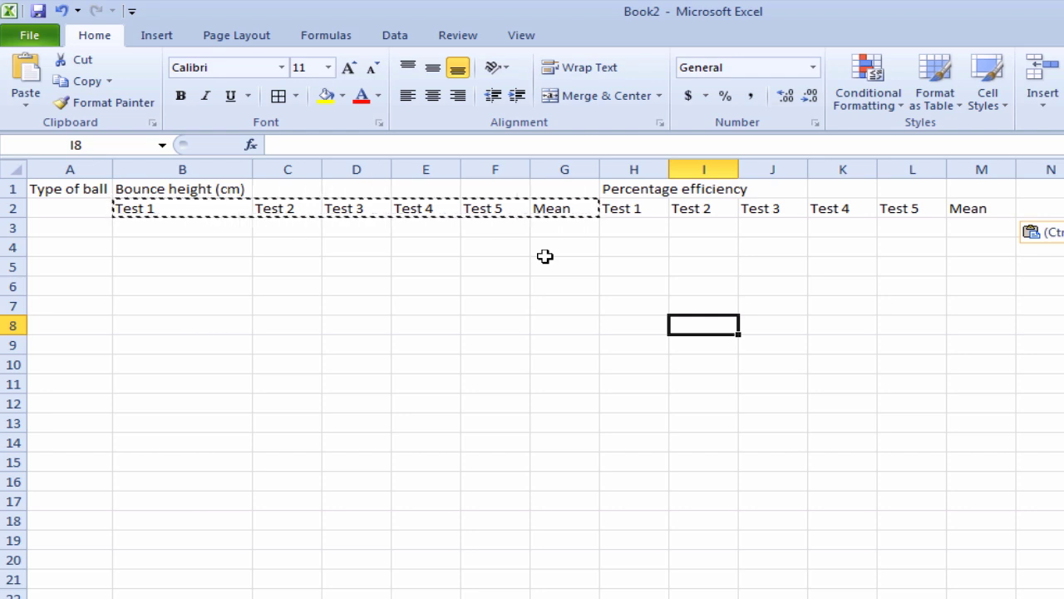
key("Escape")
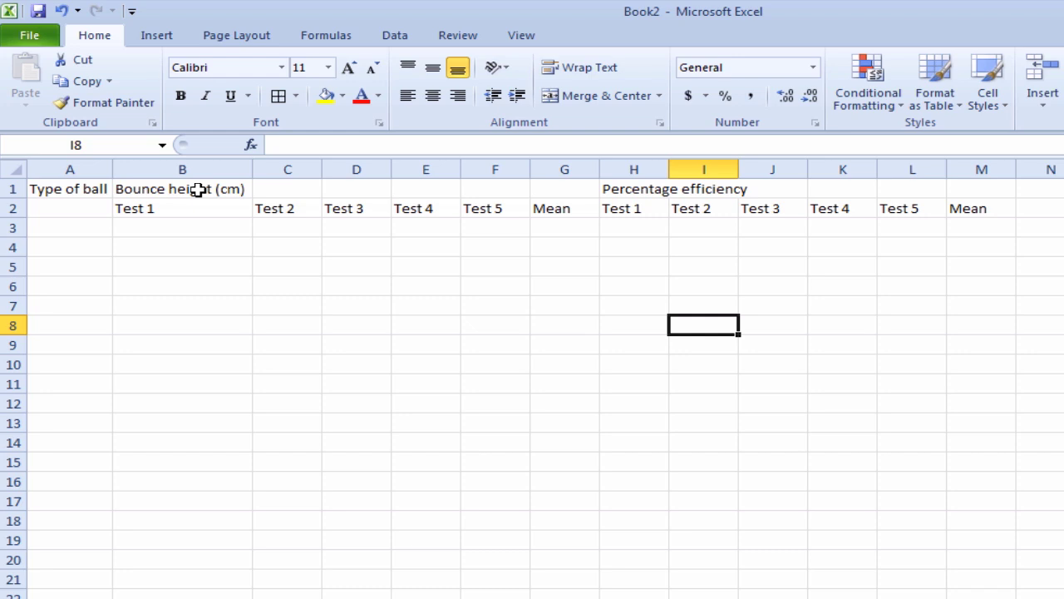
- Merge and center the "Bounce height (cm)" heading across cells B1 to G1
left_click_drag(198, 190, 577, 182)
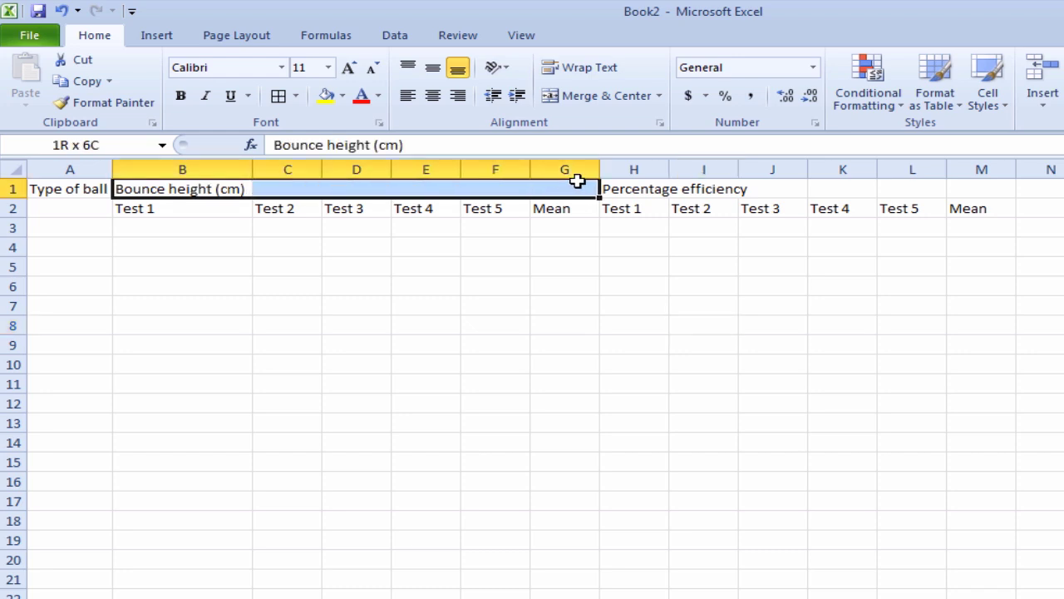
left_click(411, 264)
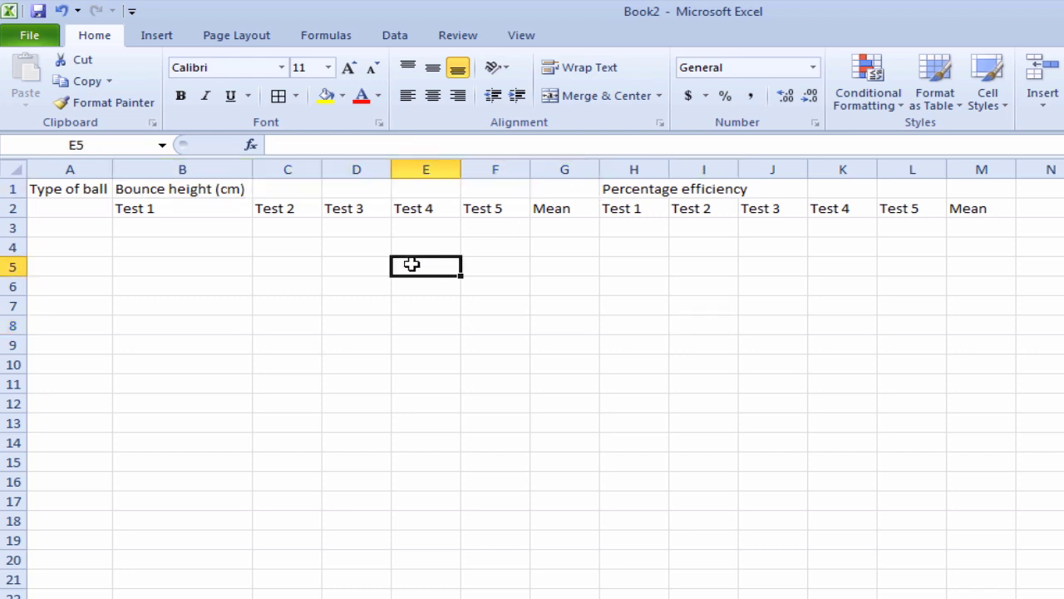
left_click(214, 190)
left_click_drag(213, 190, 567, 188)
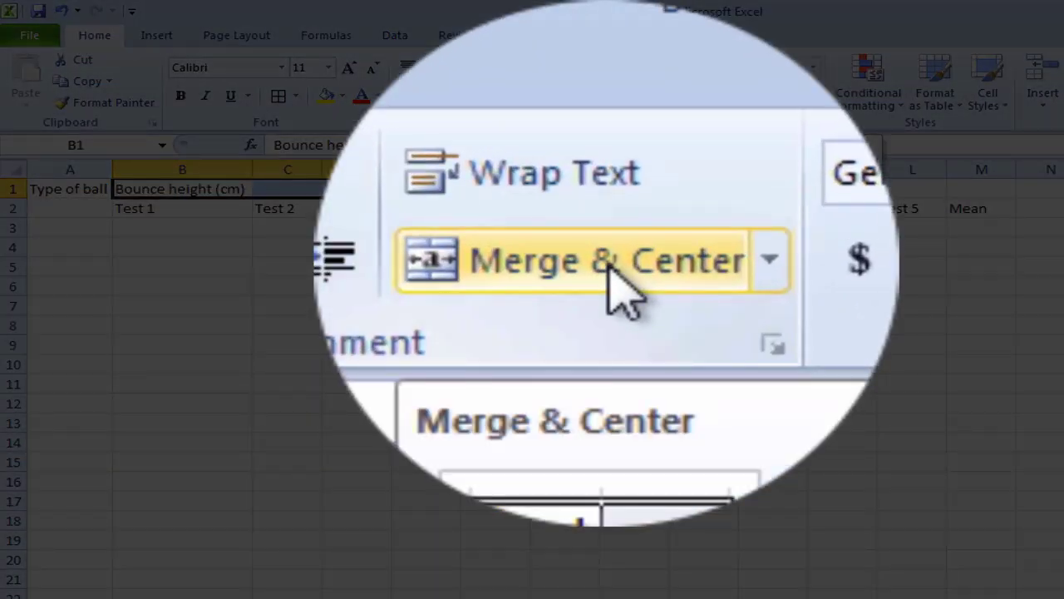
left_click(607, 96)
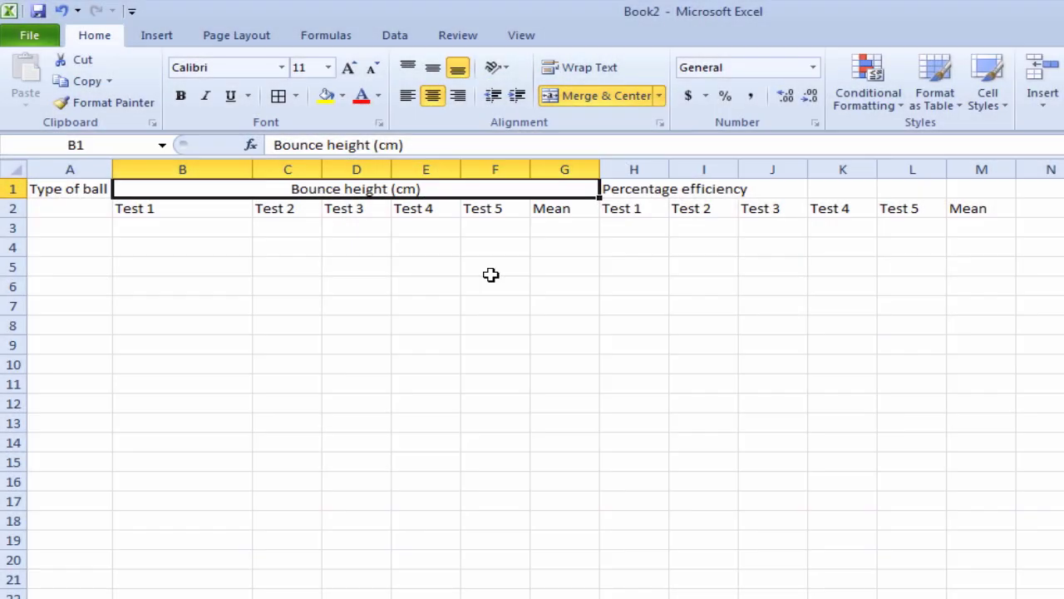
left_click(491, 274)
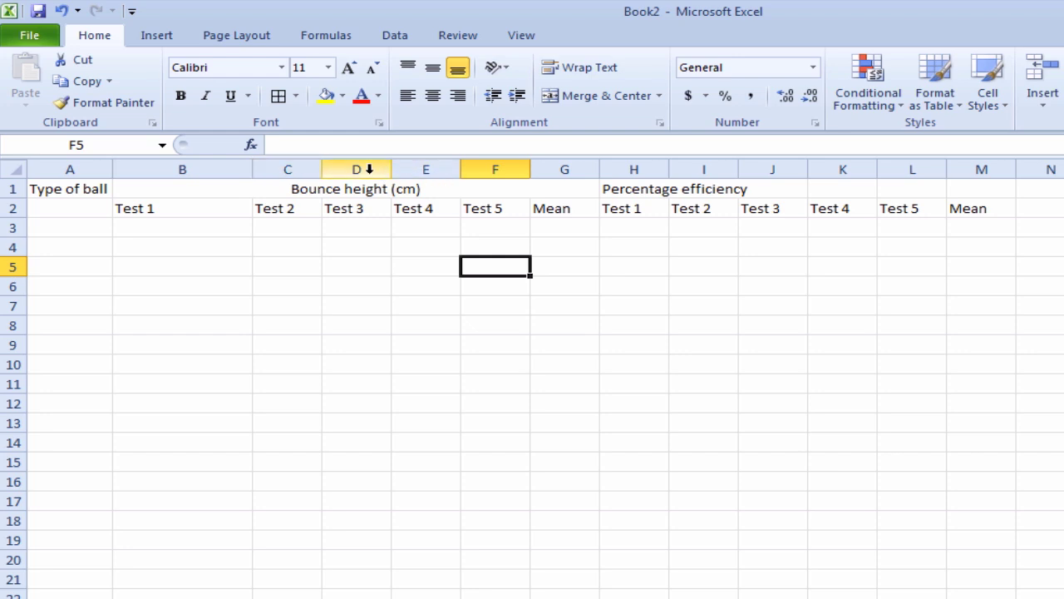
- Merge and center the "Percentage efficiency" heading across cells H1 to M1
left_click(591, 274)
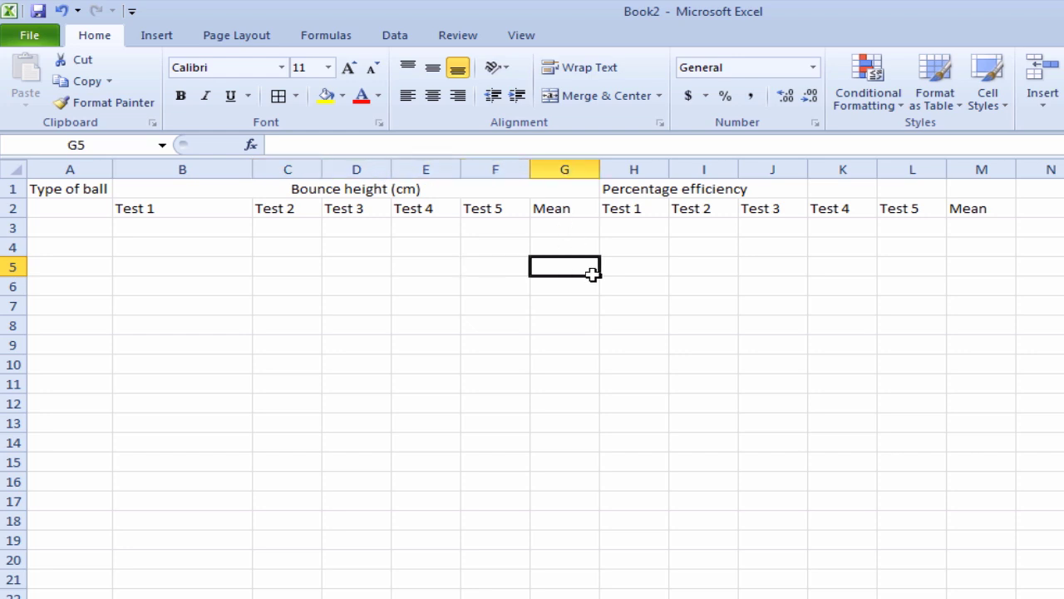
left_click_drag(645, 193, 982, 188)
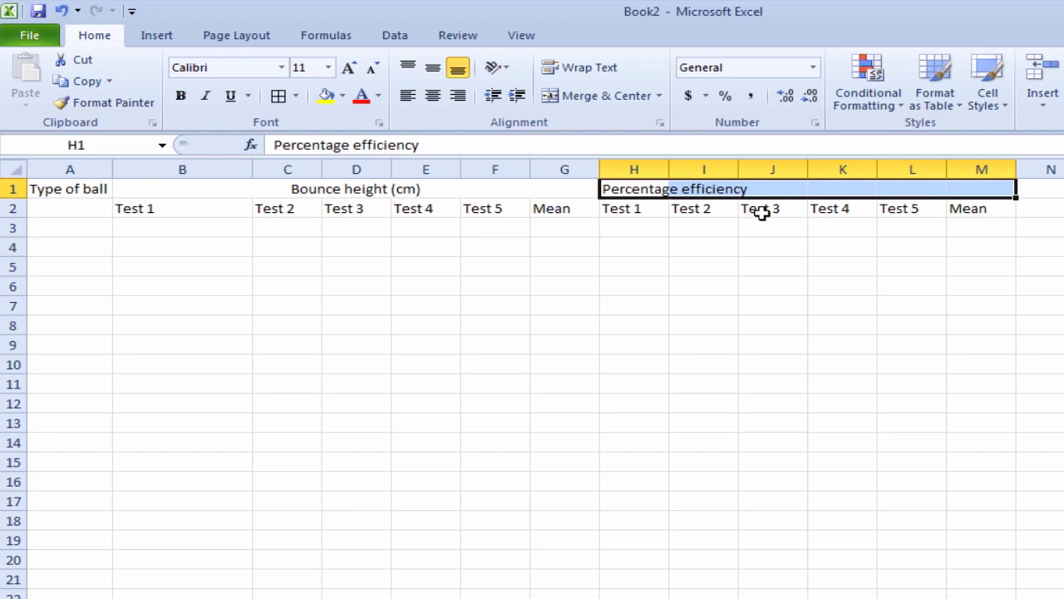
left_click(625, 97)
left_click(636, 362)
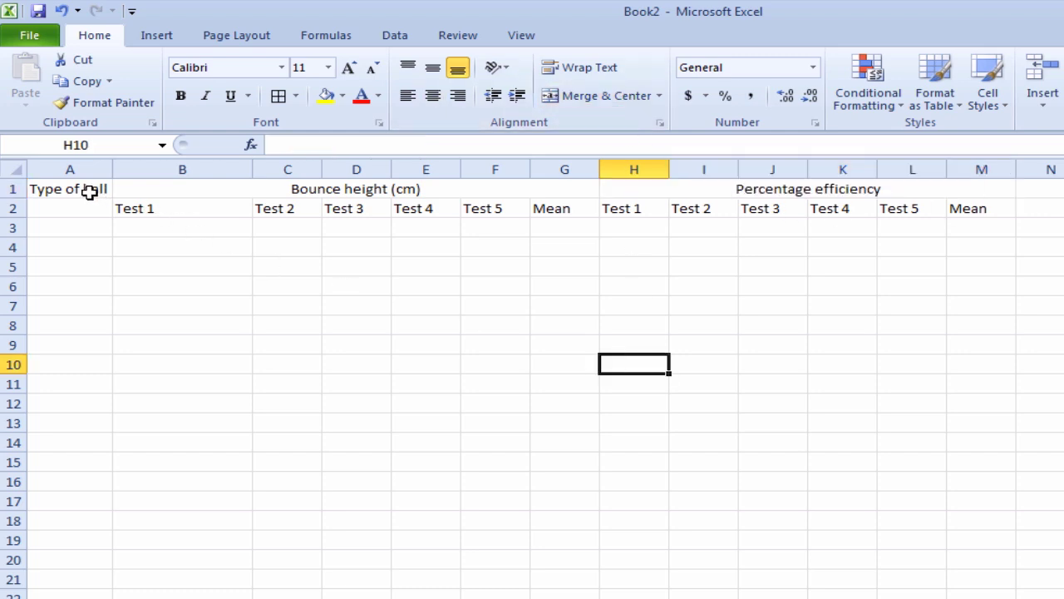
- Merge and center the "Type of ball" heading over cells A1 and A2, and align it vertically to the middle
left_click_drag(89, 192, 89, 201)
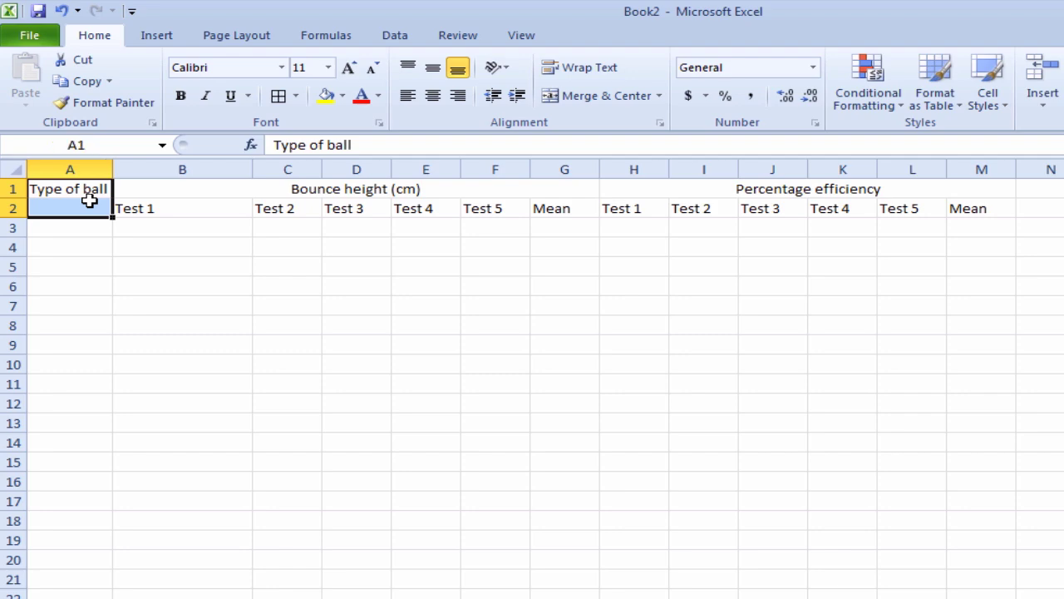
left_click(613, 100)
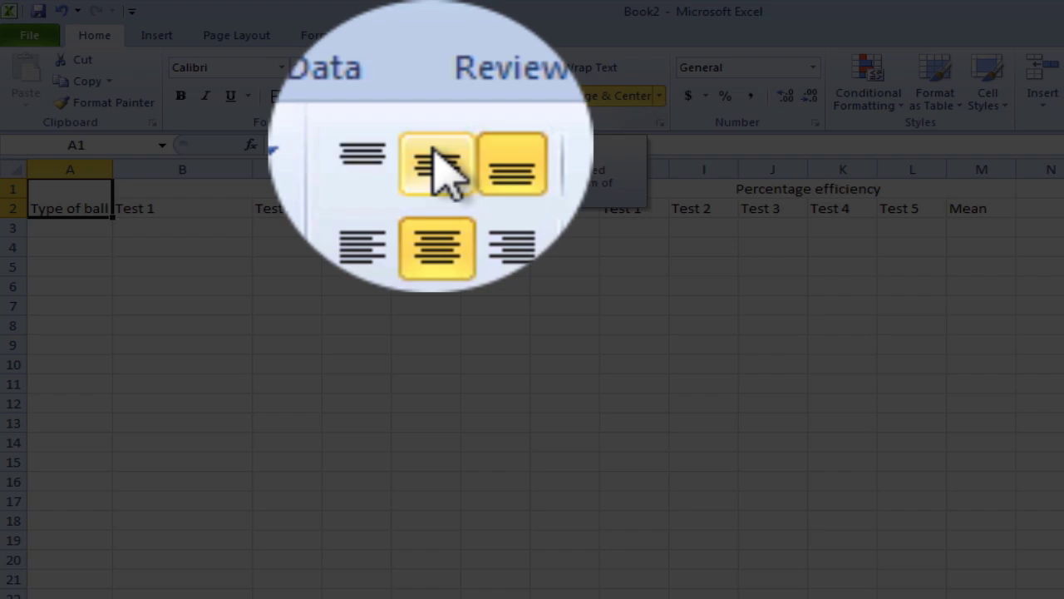
left_click(434, 69)
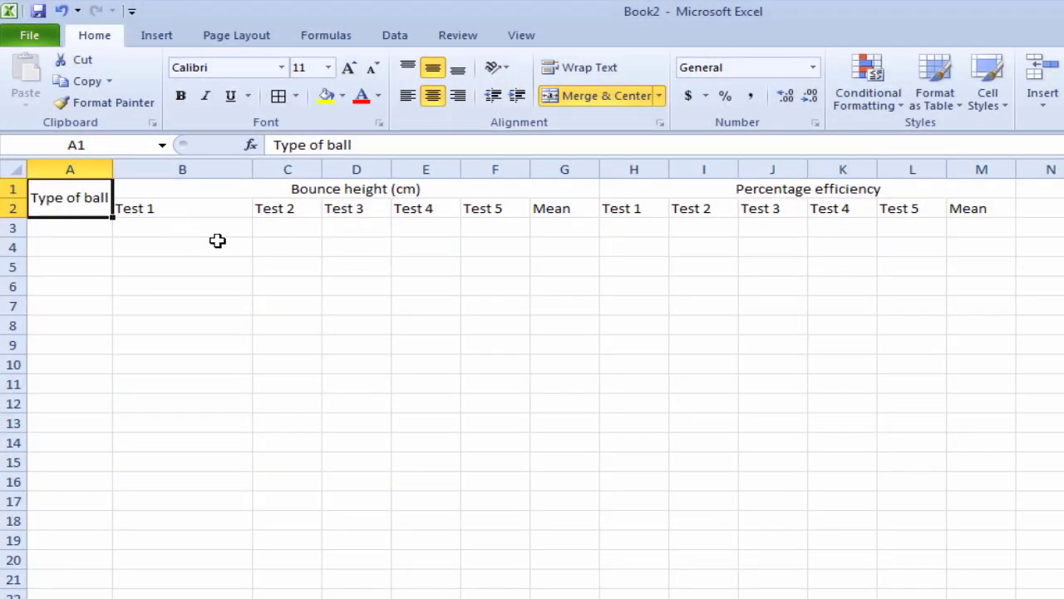
left_click(217, 240)
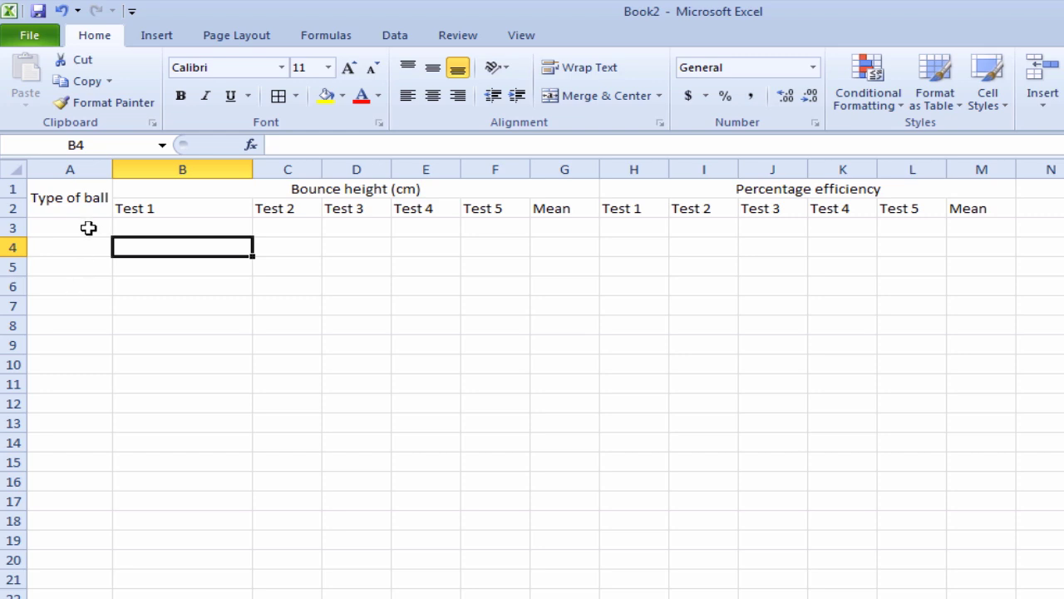
- Apply all borders to the table range A1:M7, covering both heading rows and five blank rows for the balls
left_click(88, 226)
key("Down")
key("Down")
key("Down")
key("Down")
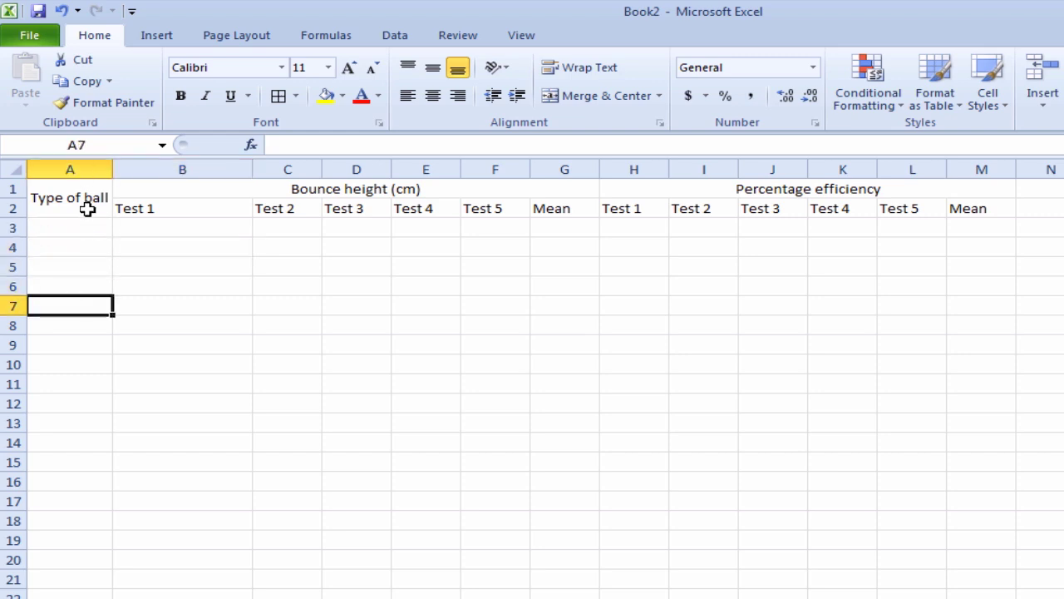
left_click(153, 309)
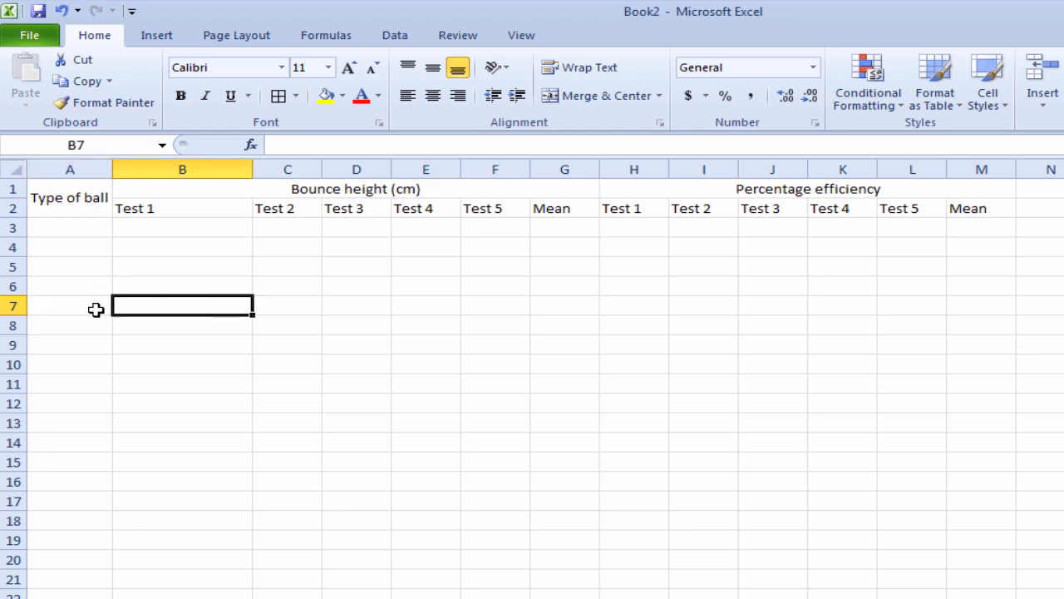
left_click_drag(95, 309, 880, 189)
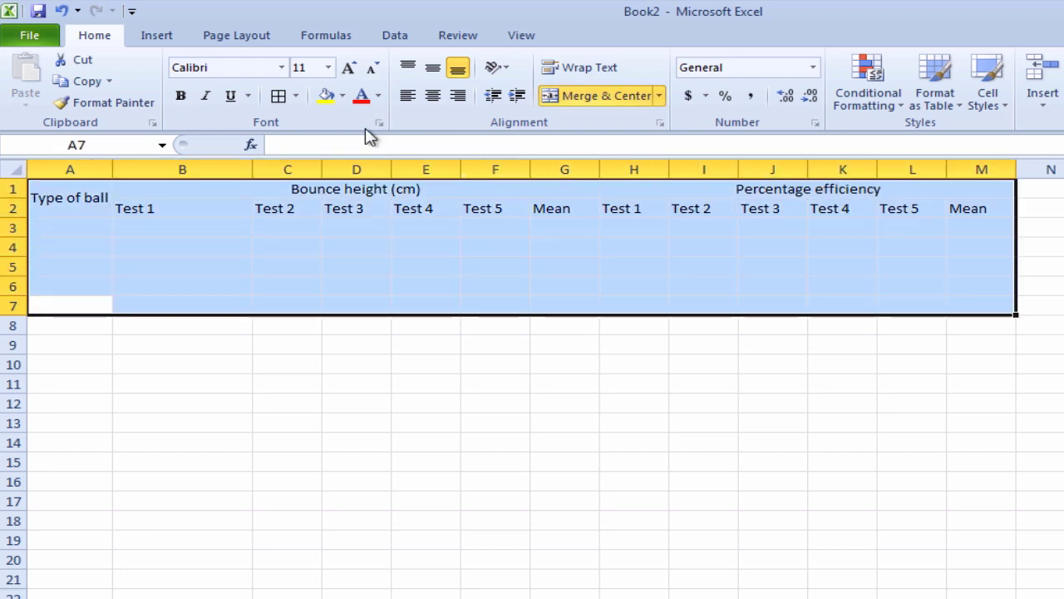
left_click(279, 96)
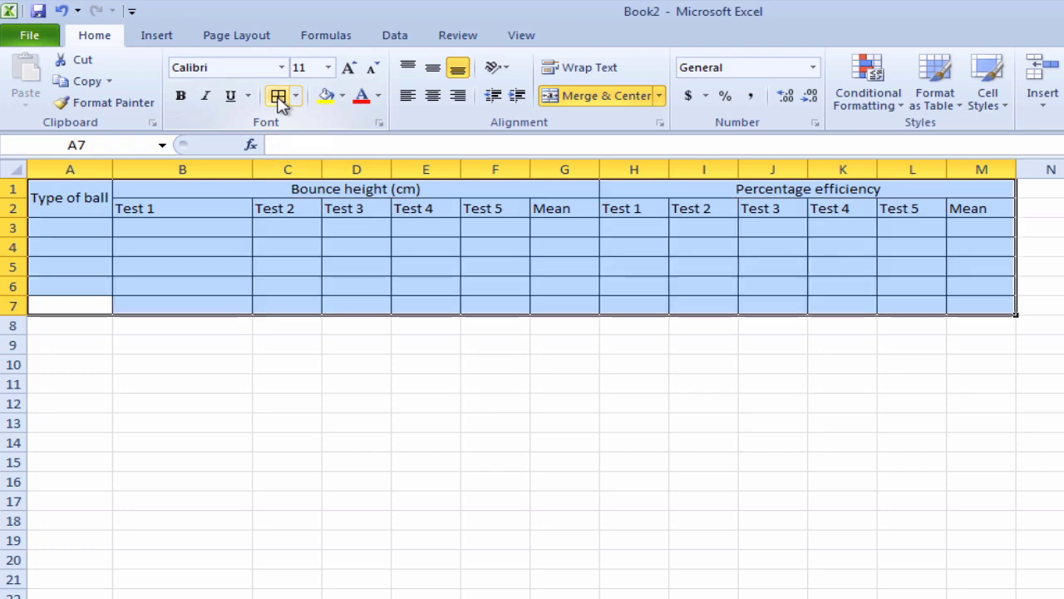
left_click(411, 389)
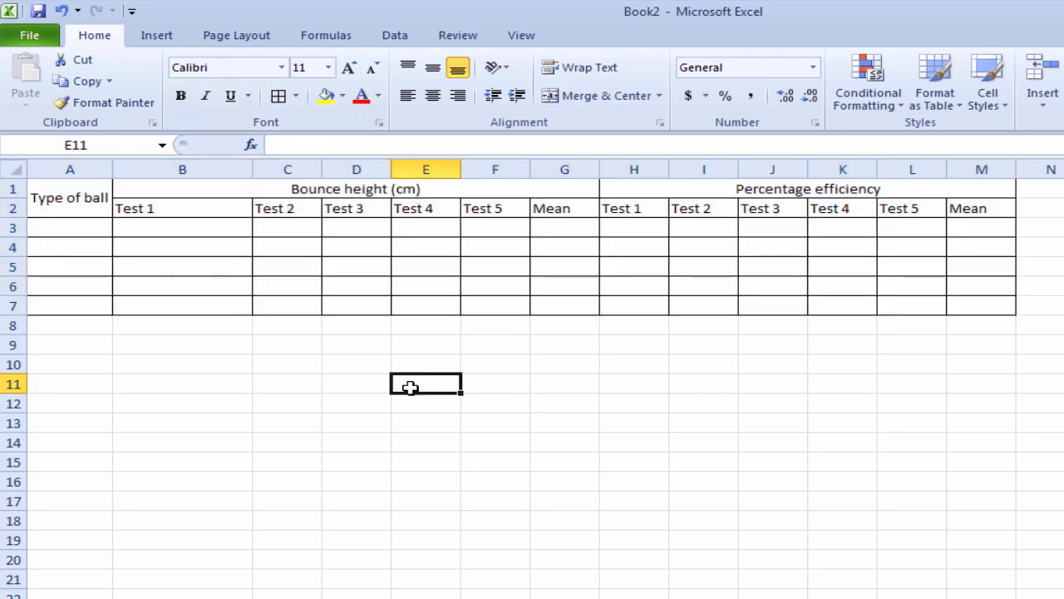